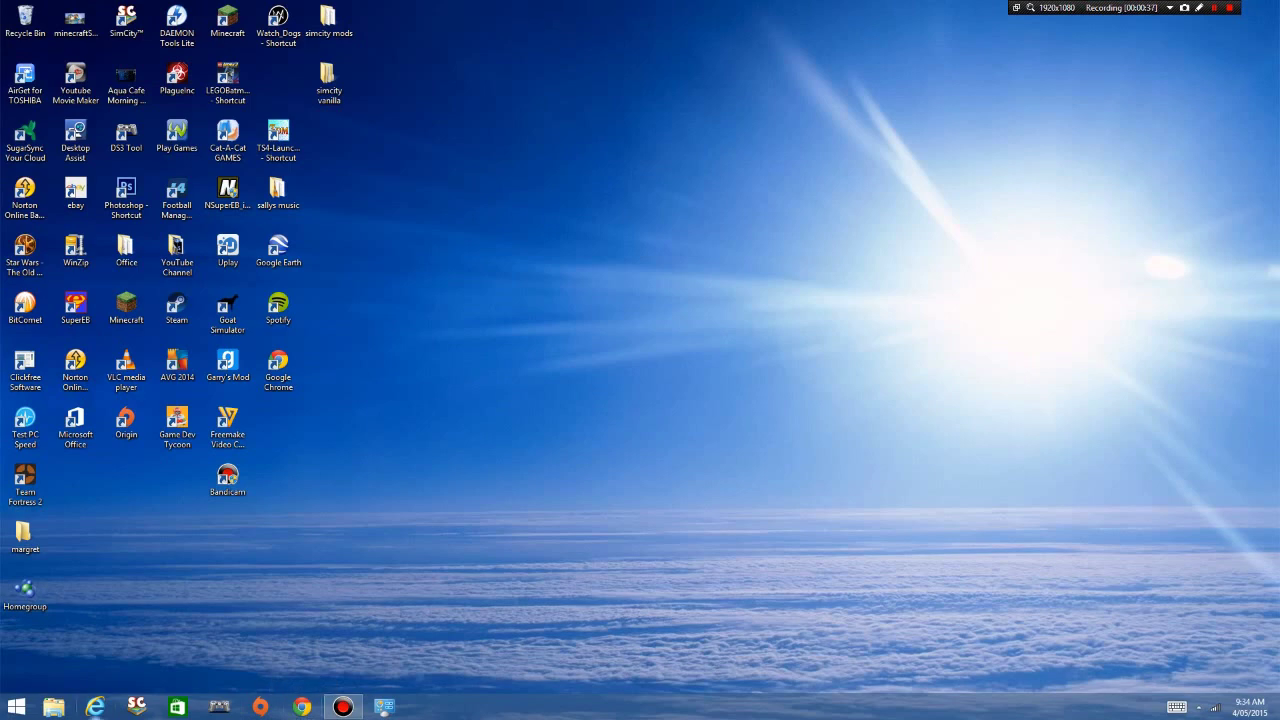
Launch Internet Explorer on Google, open Internet Options and move the dialog toward screen centre
left_click(95, 707)
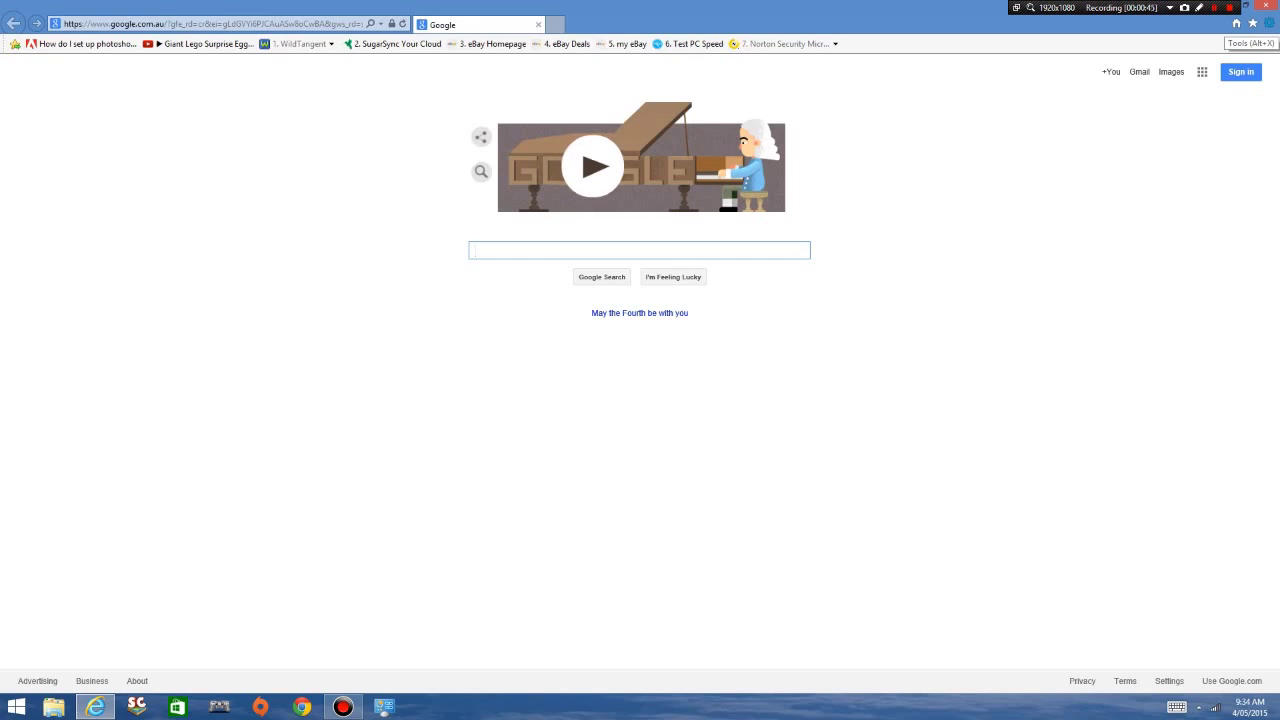
left_click(1268, 22)
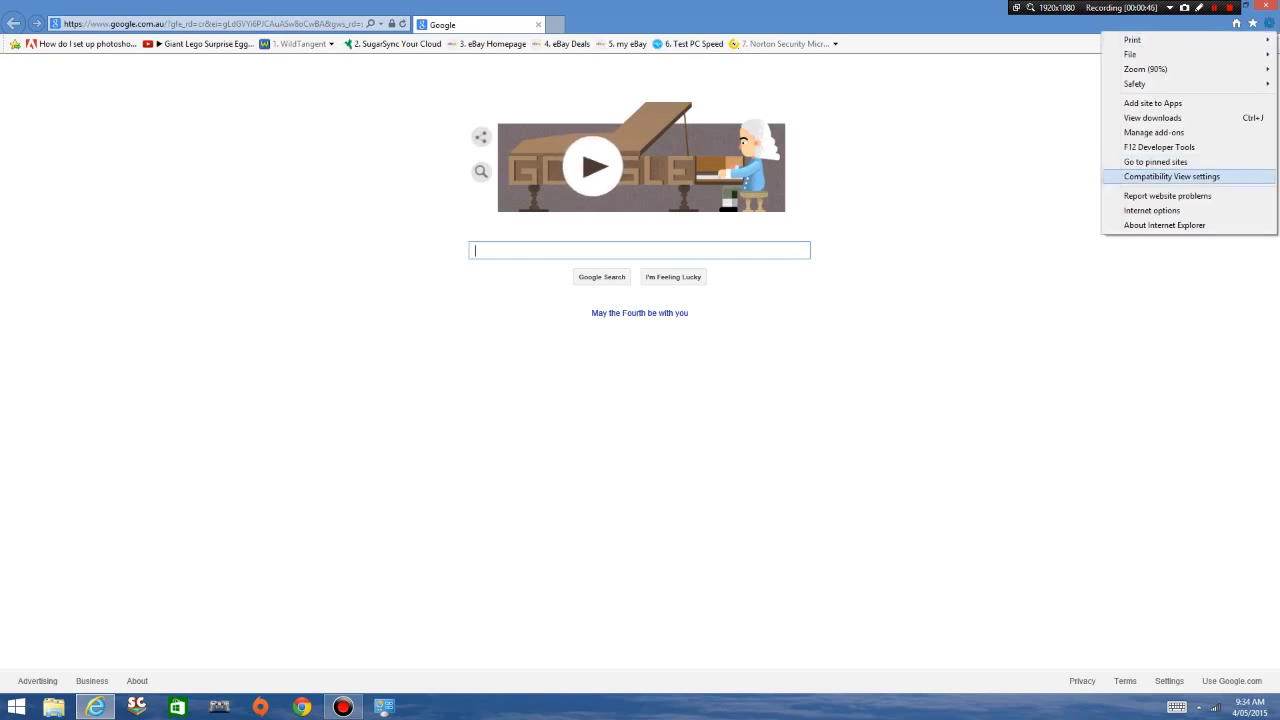
left_click(1152, 210)
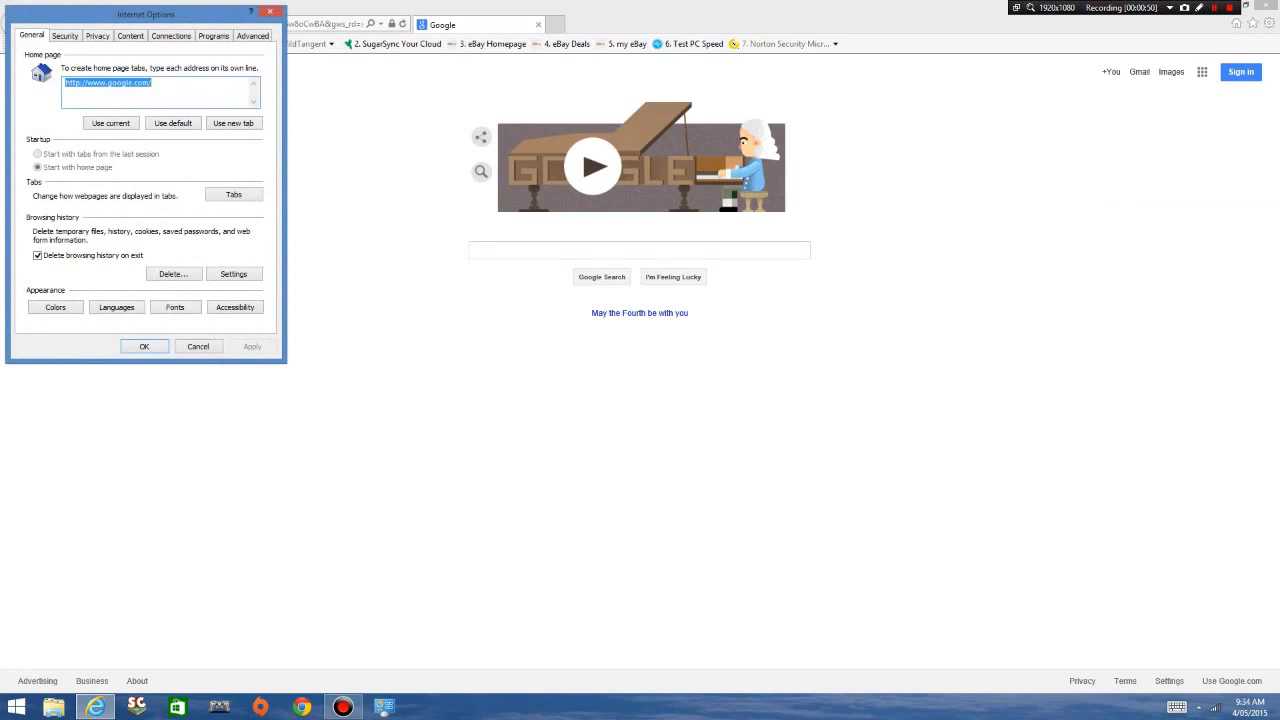
left_click_drag(145, 14, 311, 143)
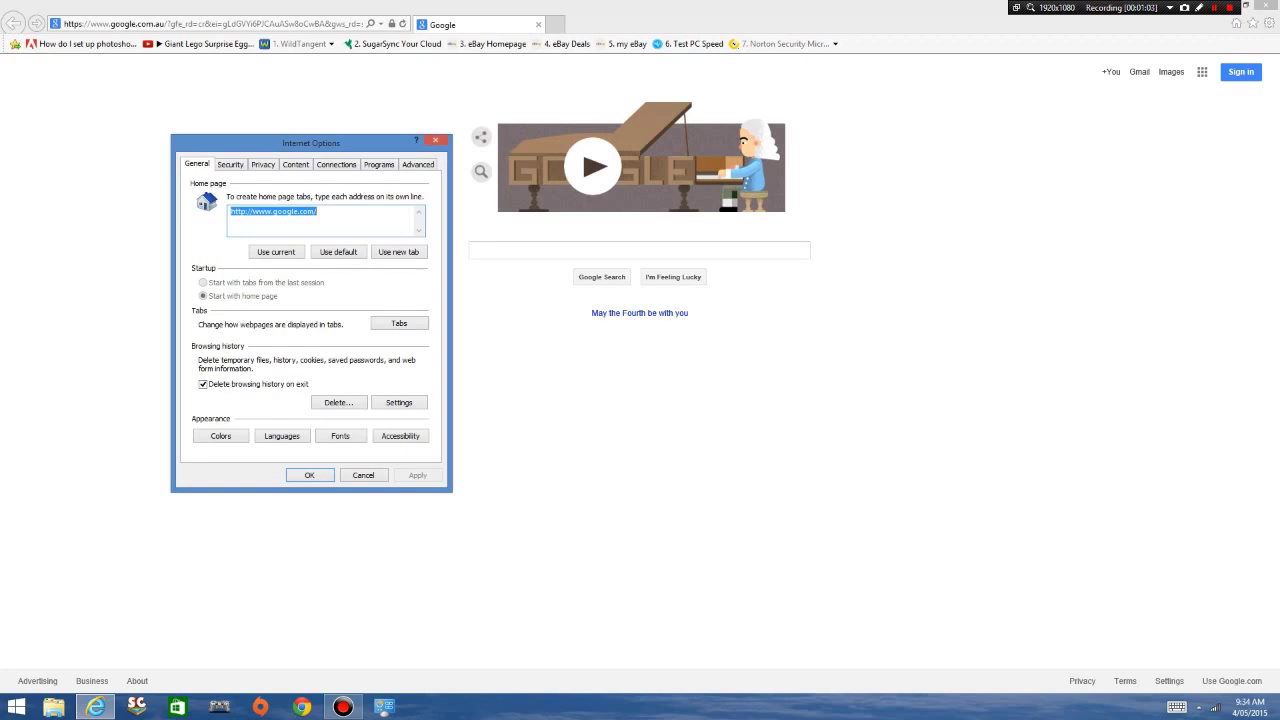
left_click(203, 384)
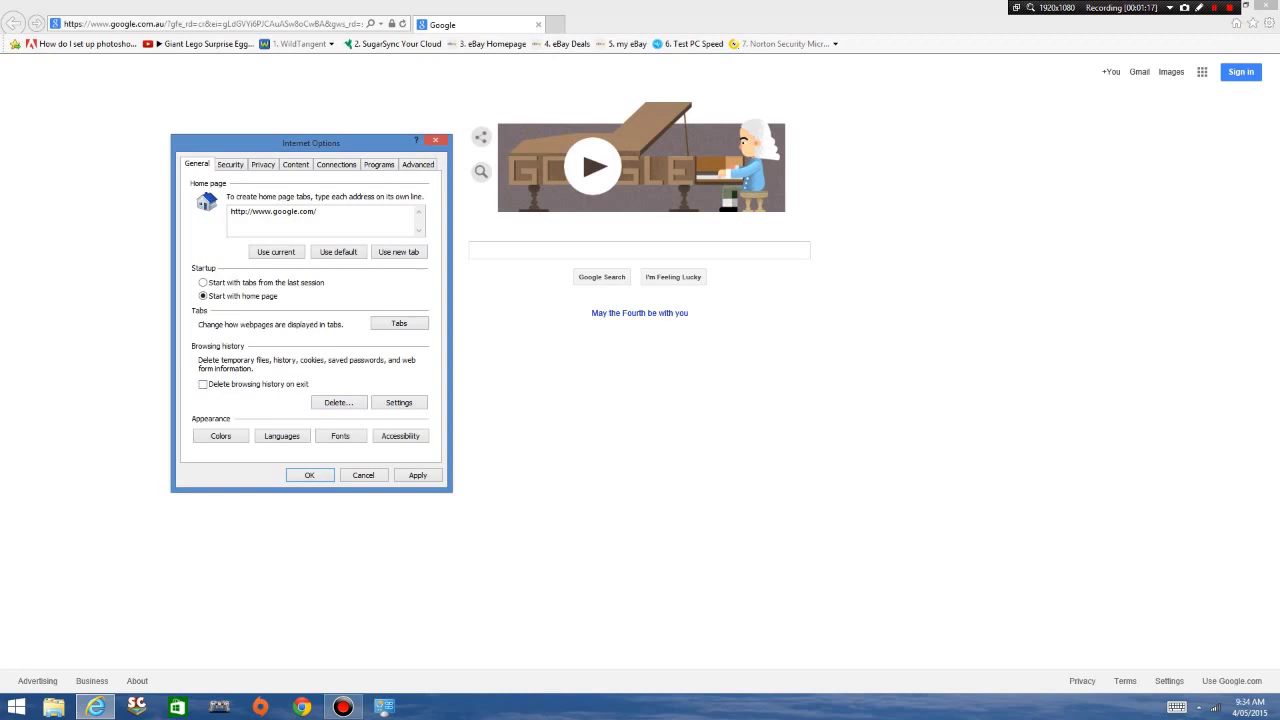
left_click(203, 384)
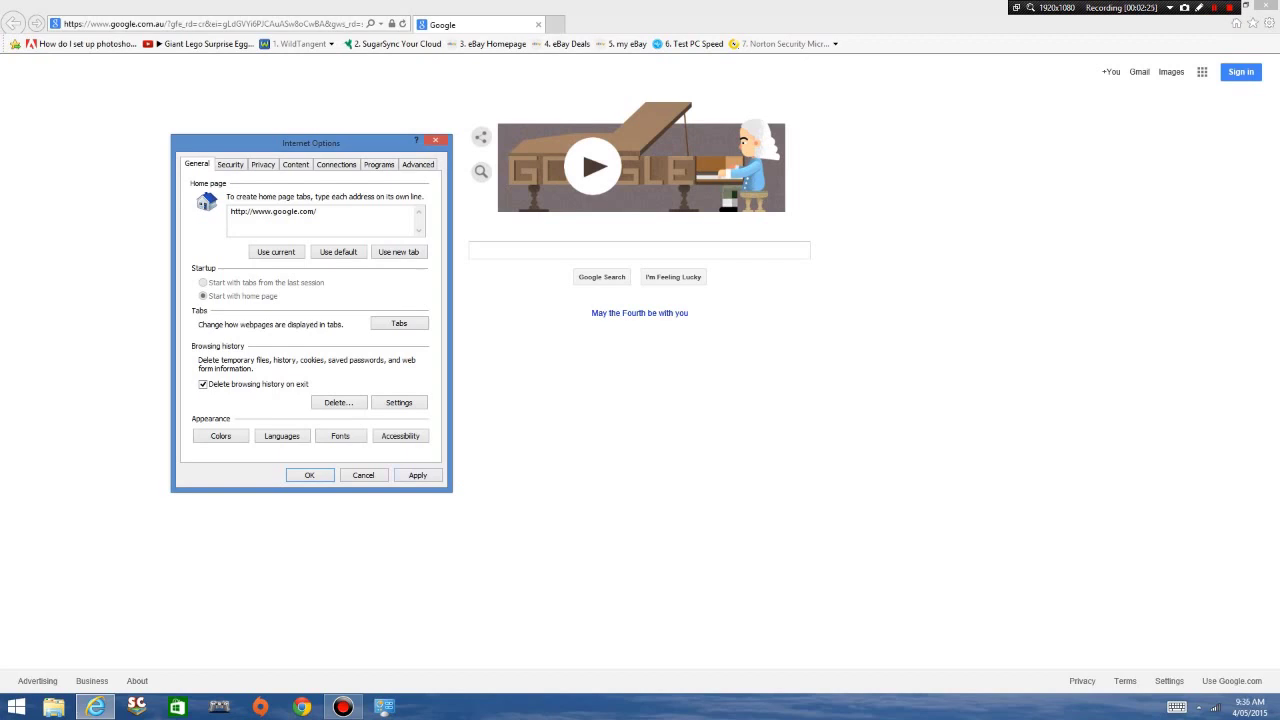
Untick 'Delete browsing history on exit' on the General tab
left_click(203, 384)
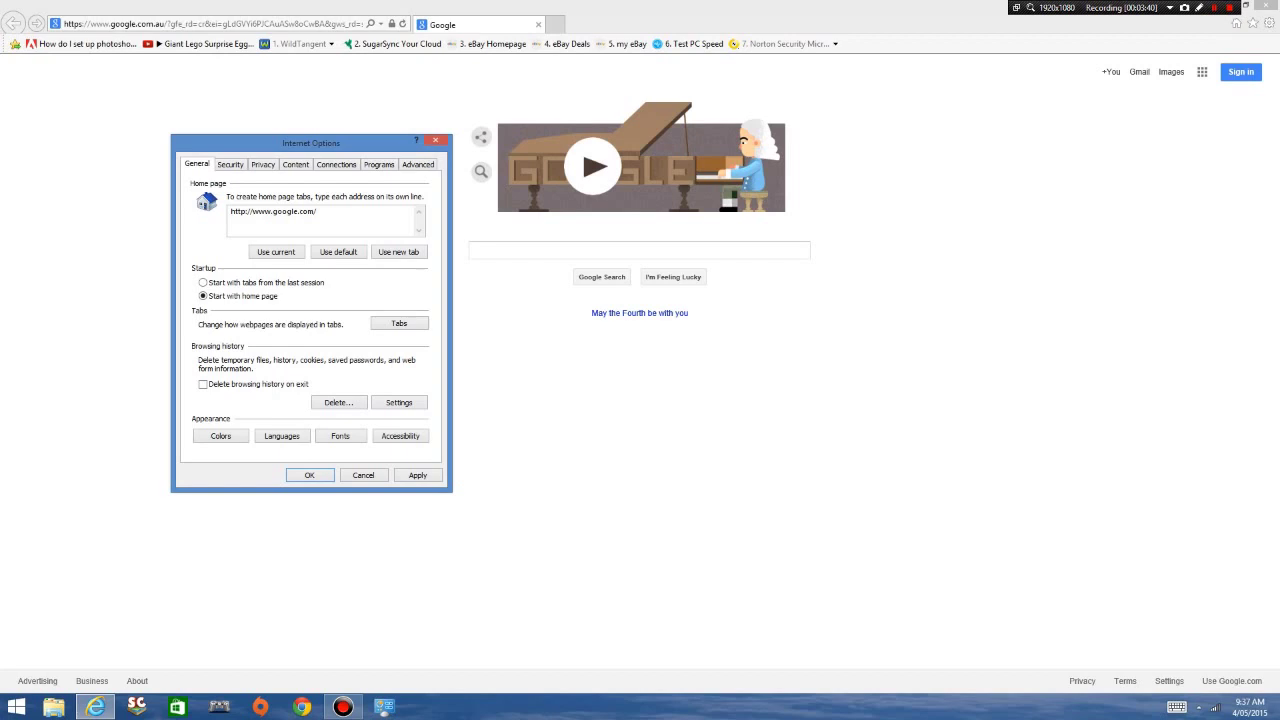
Re-tick 'Delete browsing history on exit', apply and confirm it with OK, then leave the browser
left_click(203, 384)
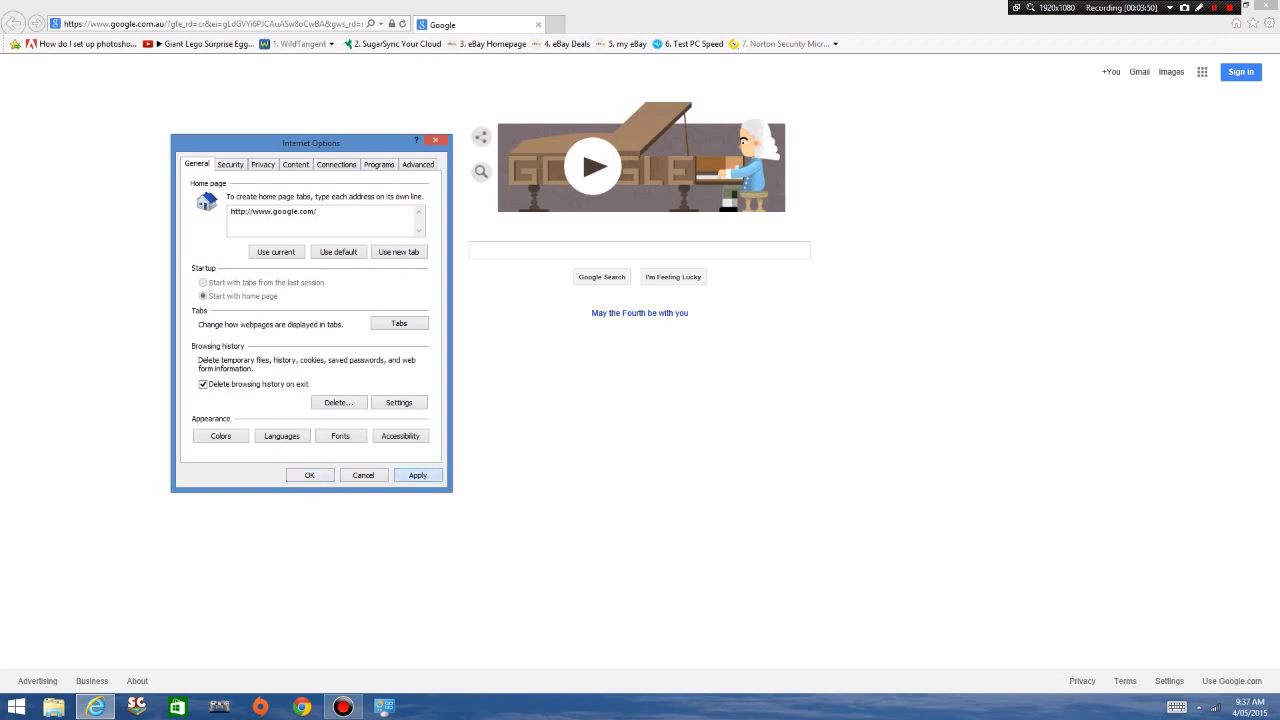
key("alt+a")
left_click(309, 475)
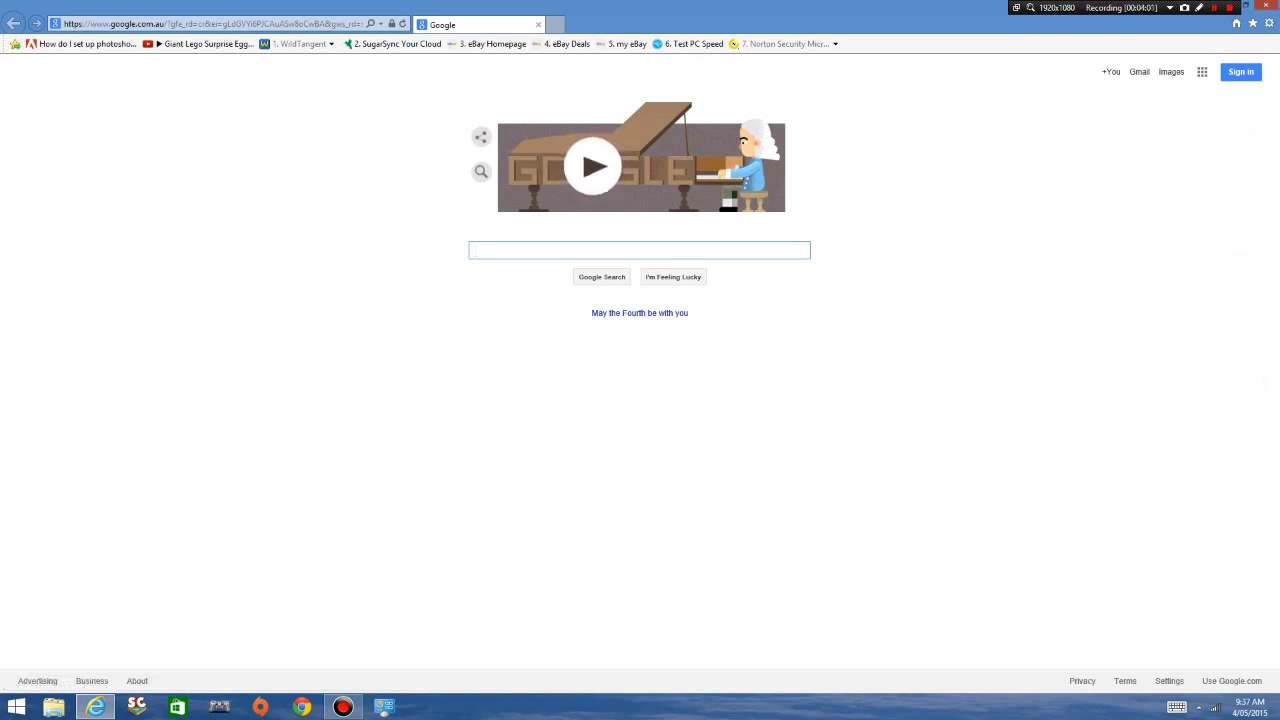
key("super+d")
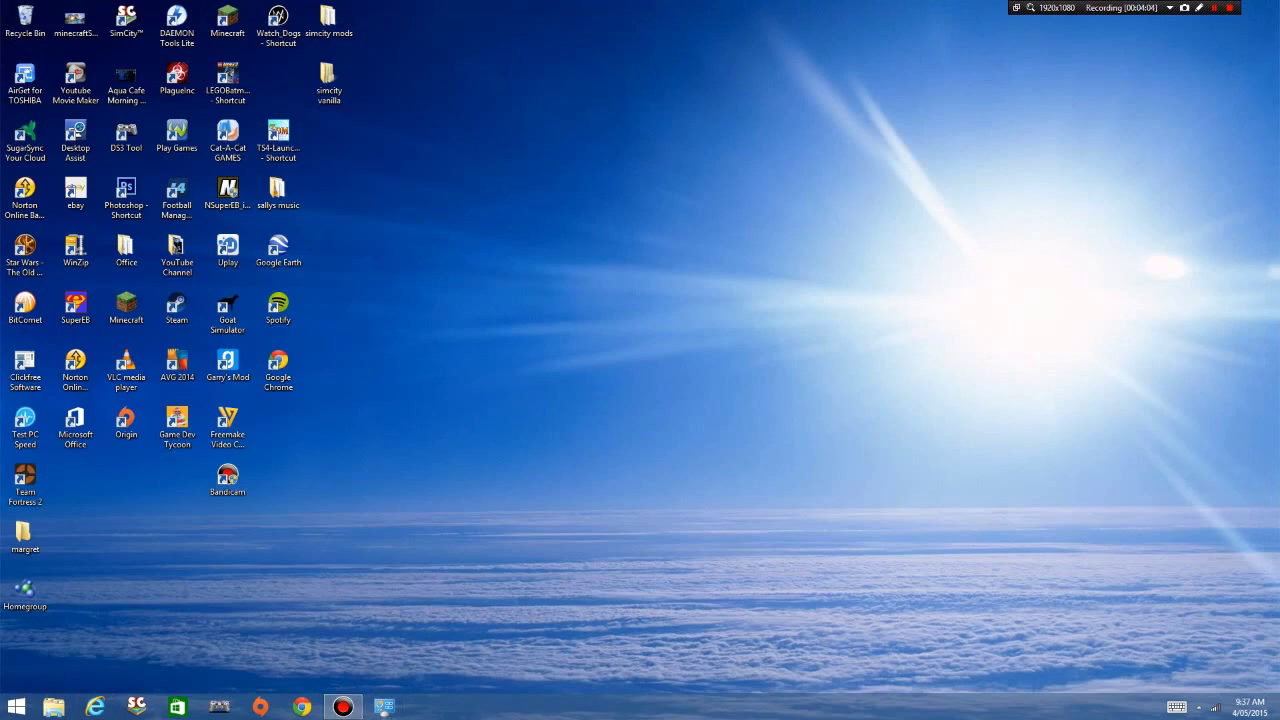
Reopen Internet Options from Control Panel's Network and Internet page and confirm the delete-on-exit setting
left_click(384, 707)
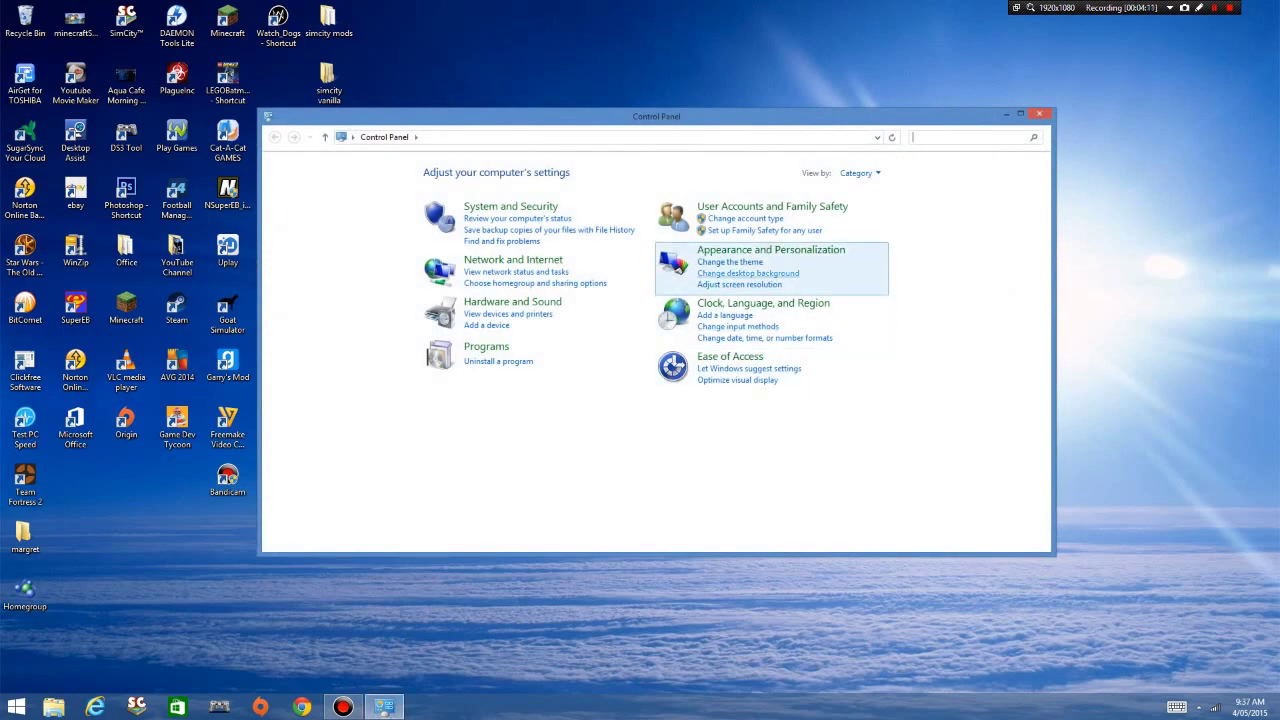
left_click(528, 268)
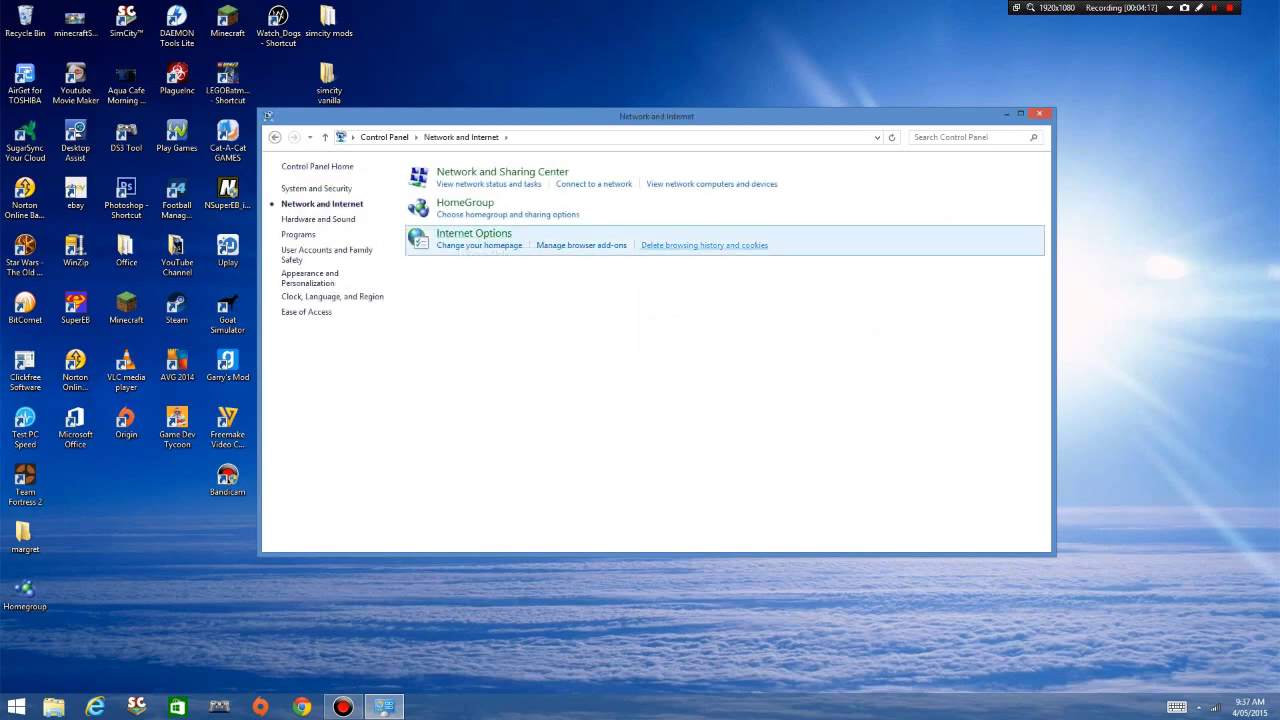
left_click(473, 233)
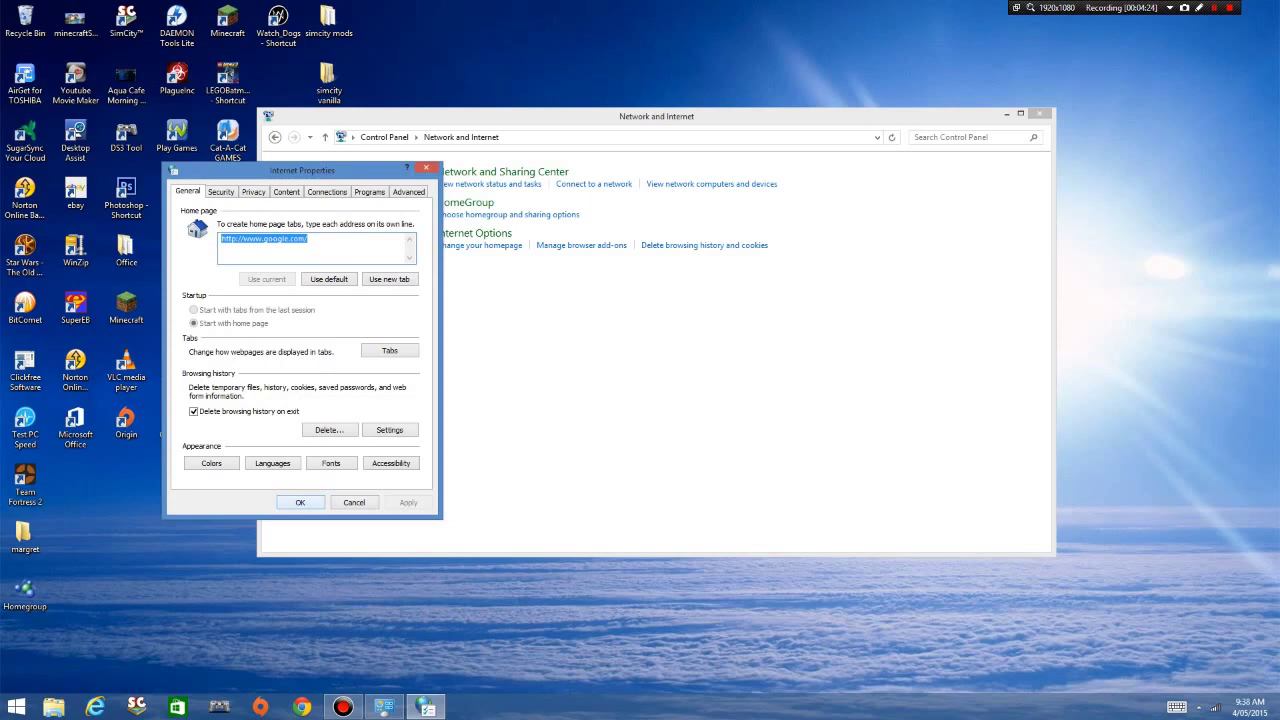
left_click(300, 239)
left_click(300, 502)
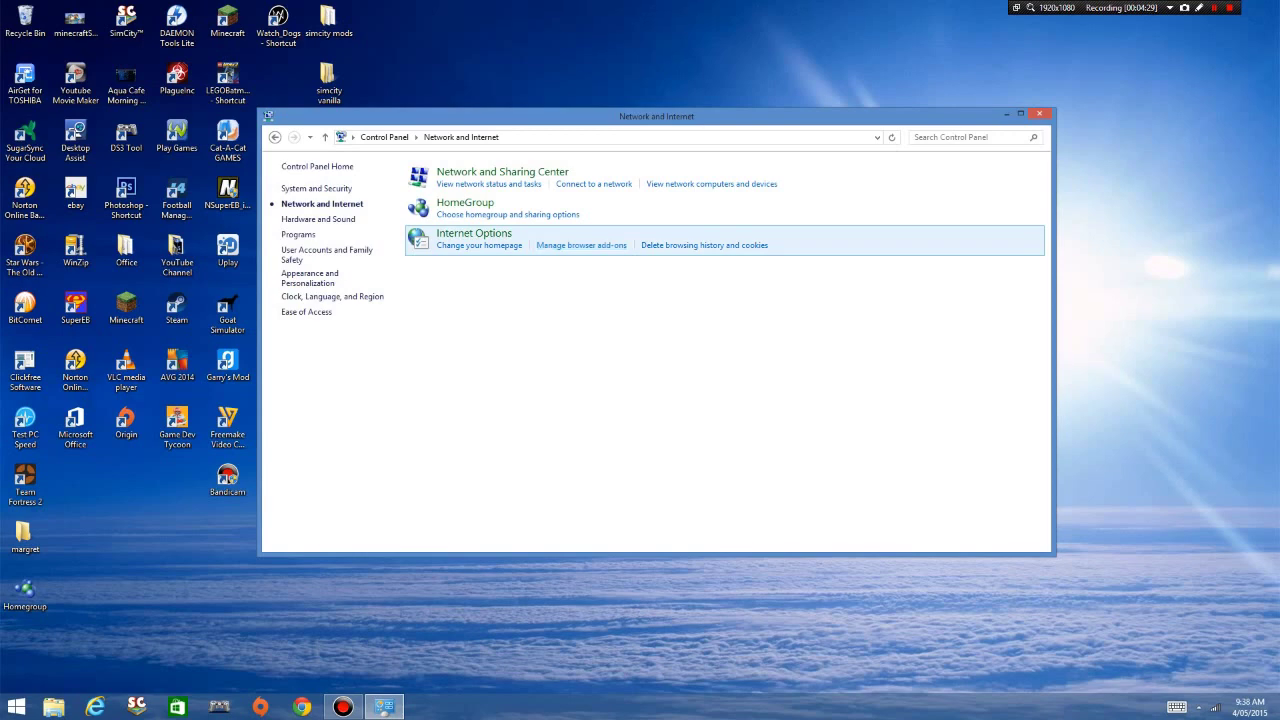
From Control Panel home, go to System and Security and launch 'Free up disk space'
left_click(275, 137)
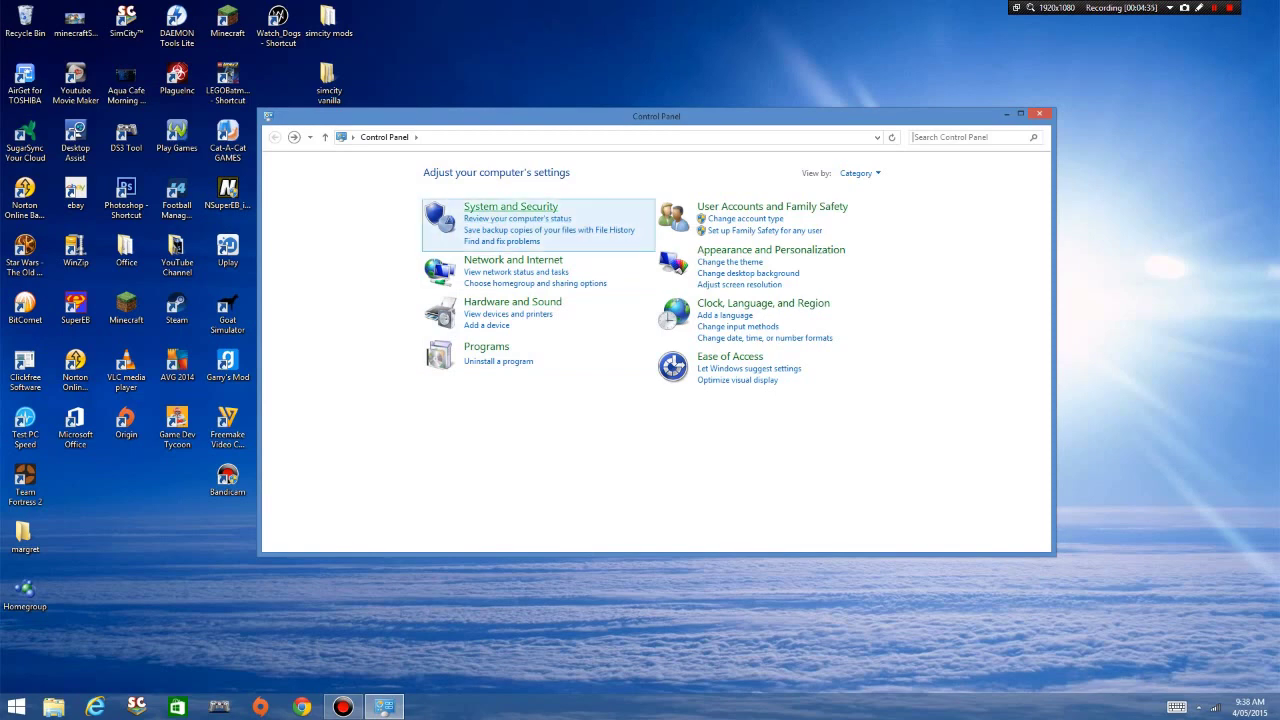
left_click(510, 206)
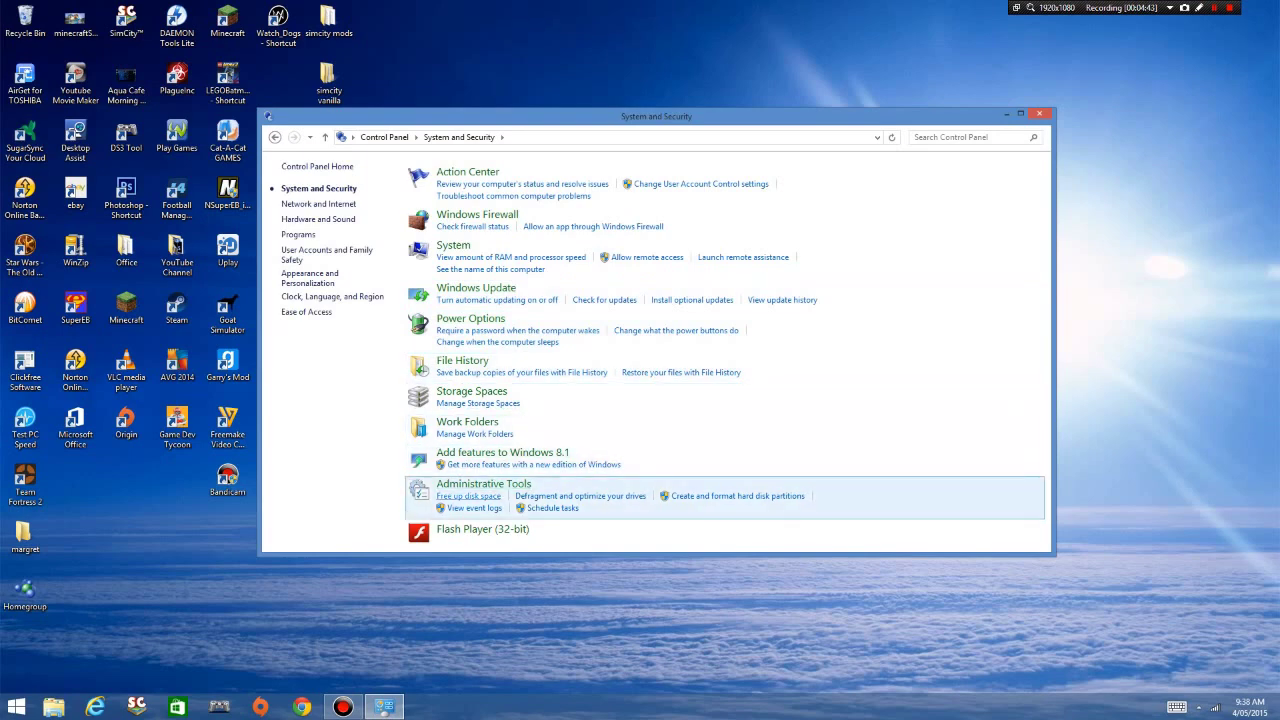
left_click(468, 496)
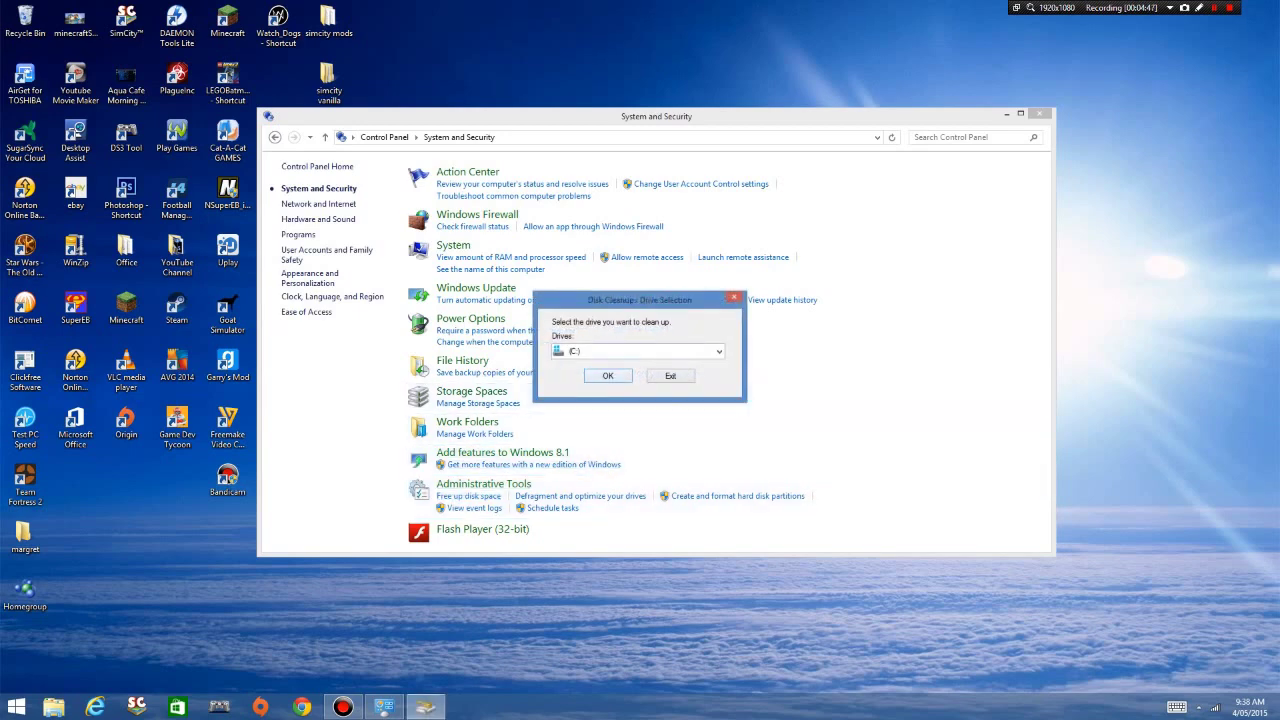
Confirm drive C: and let Disk Cleanup calculate the 6.90 GB that can be freed
left_click(590, 374)
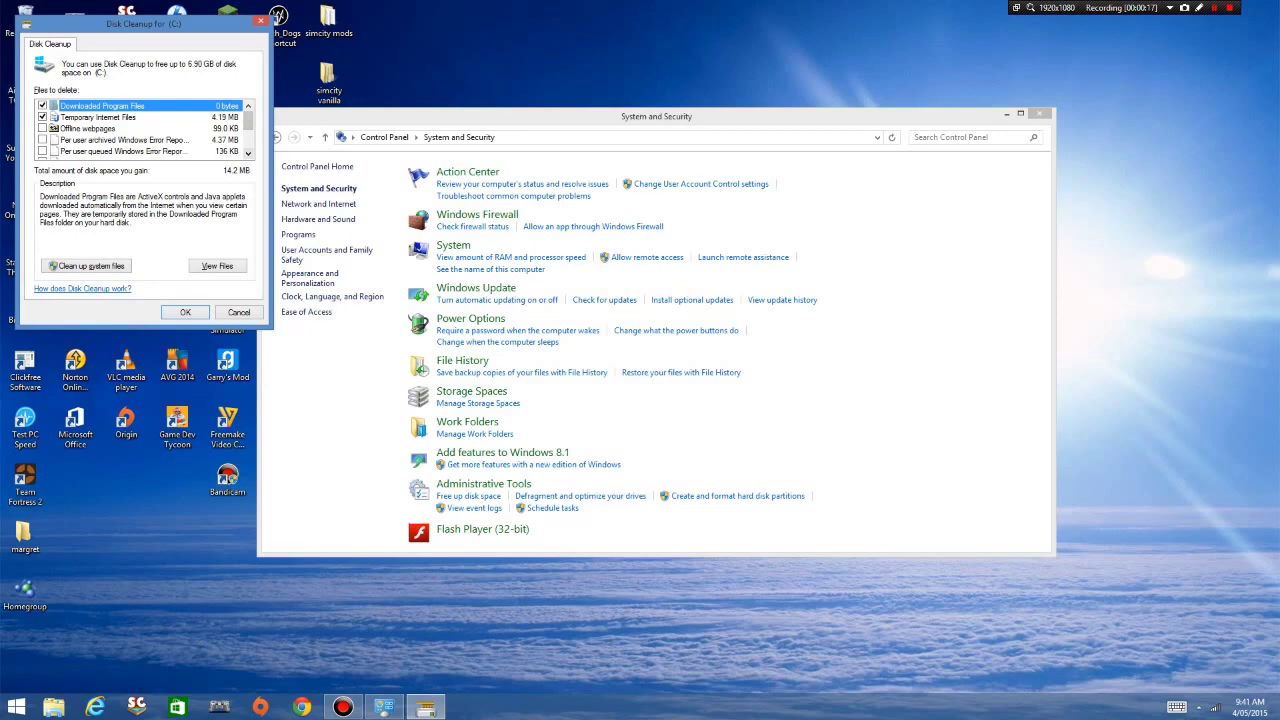
Tick every category, including error reports, offline webpages and Recycle Bin, then view Downloaded Program Files
left_click(42, 140)
left_click(42, 128)
scroll(140, 128, "down", 2)
left_click(42, 128)
left_click(42, 140)
left_click(42, 151)
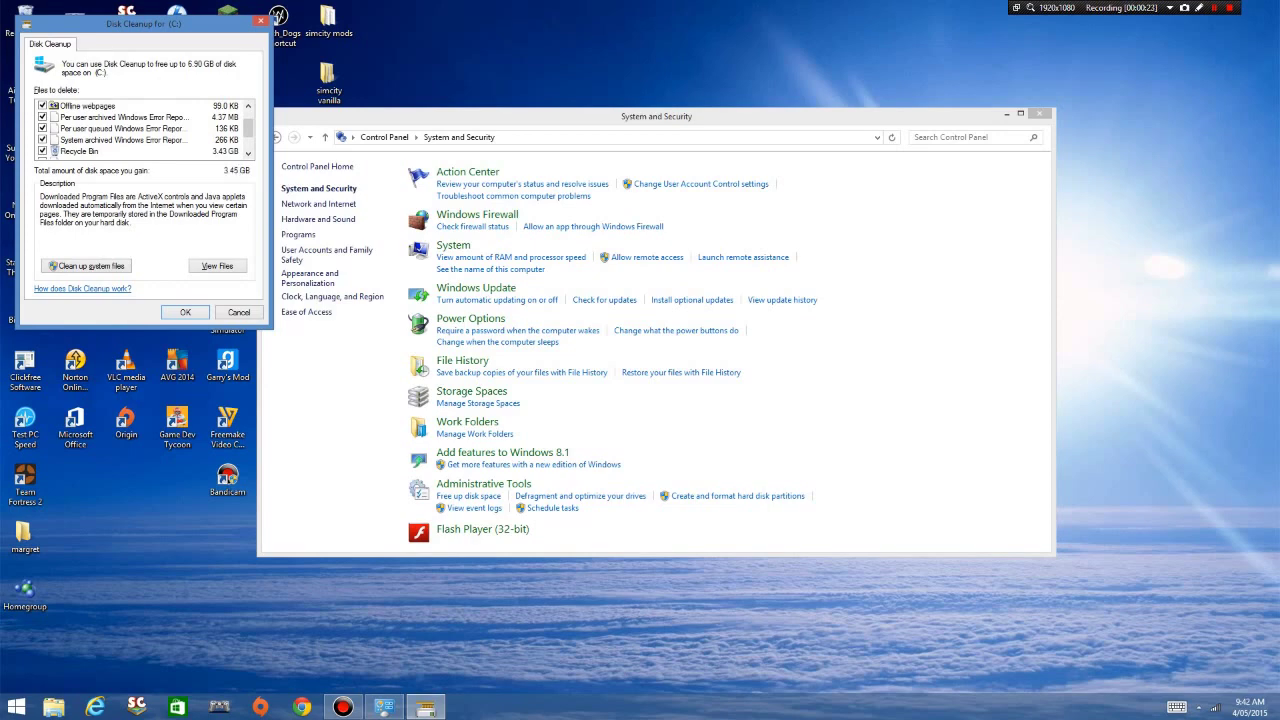
left_click(248, 153)
left_click(248, 153)
left_click(248, 153)
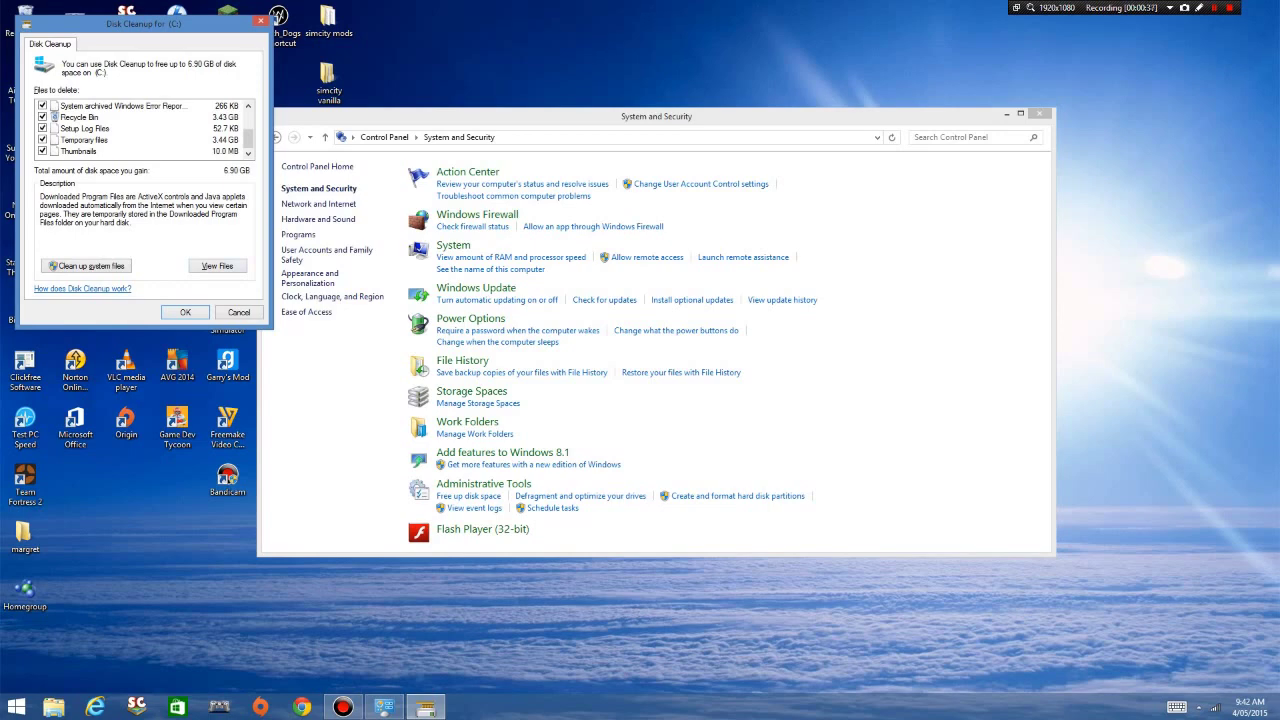
left_click(217, 265)
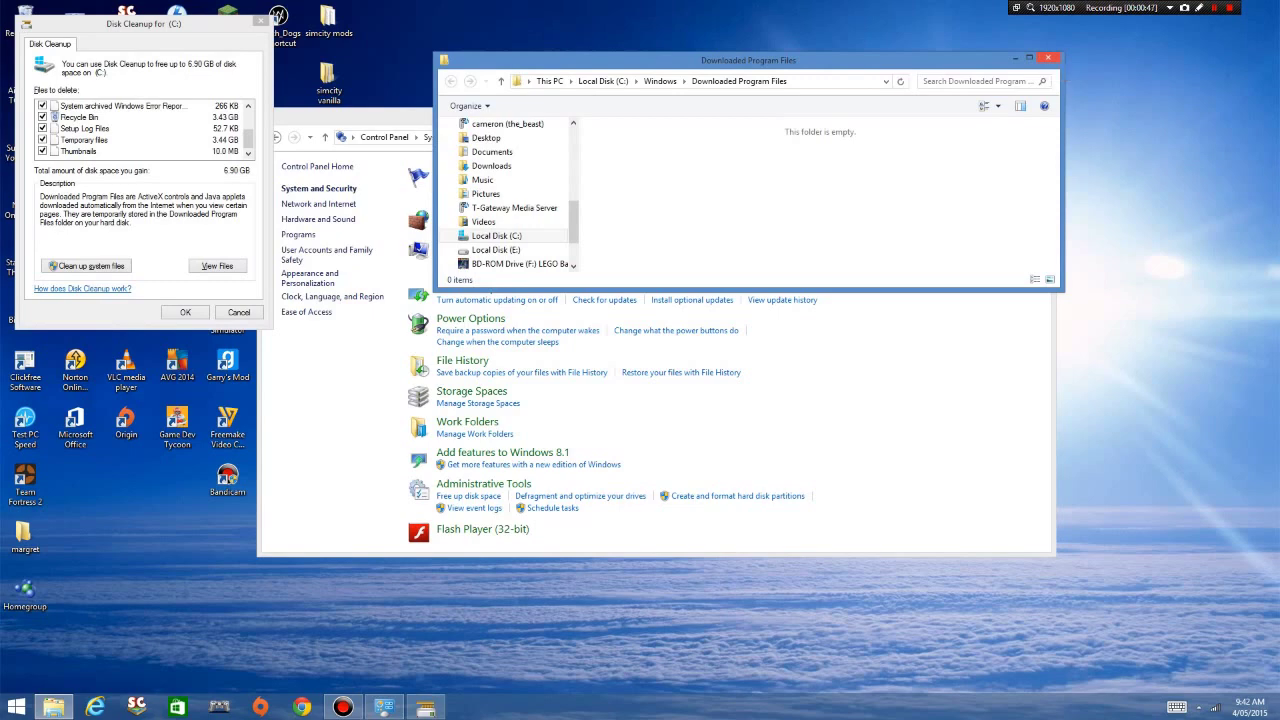
Close the empty Downloaded Program Files folder and review the Files to delete list
left_click(1047, 57)
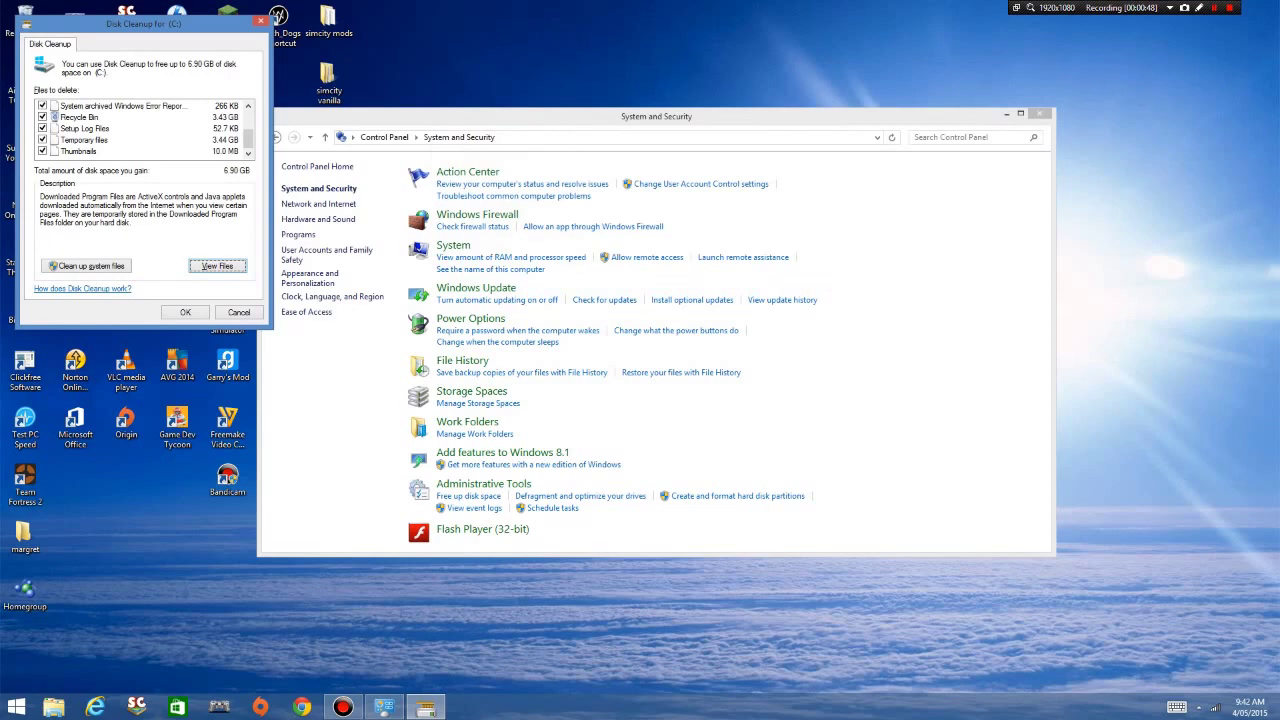
mouse_move(248, 140)
left_mouse_down()
mouse_move(247, 120)
mouse_move(247, 139)
left_mouse_up()
mouse_move(248, 138)
left_mouse_down()
mouse_move(248, 110)
mouse_move(248, 138)
left_mouse_up()
mouse_move(248, 138)
left_mouse_down()
mouse_move(248, 110)
mouse_move(248, 138)
left_mouse_up()
mouse_move(248, 138)
left_mouse_down()
mouse_move(248, 112)
mouse_move(248, 138)
left_mouse_up()
Confirm Disk Cleanup and approve permanently deleting the selected files from drive C:
left_click(185, 312)
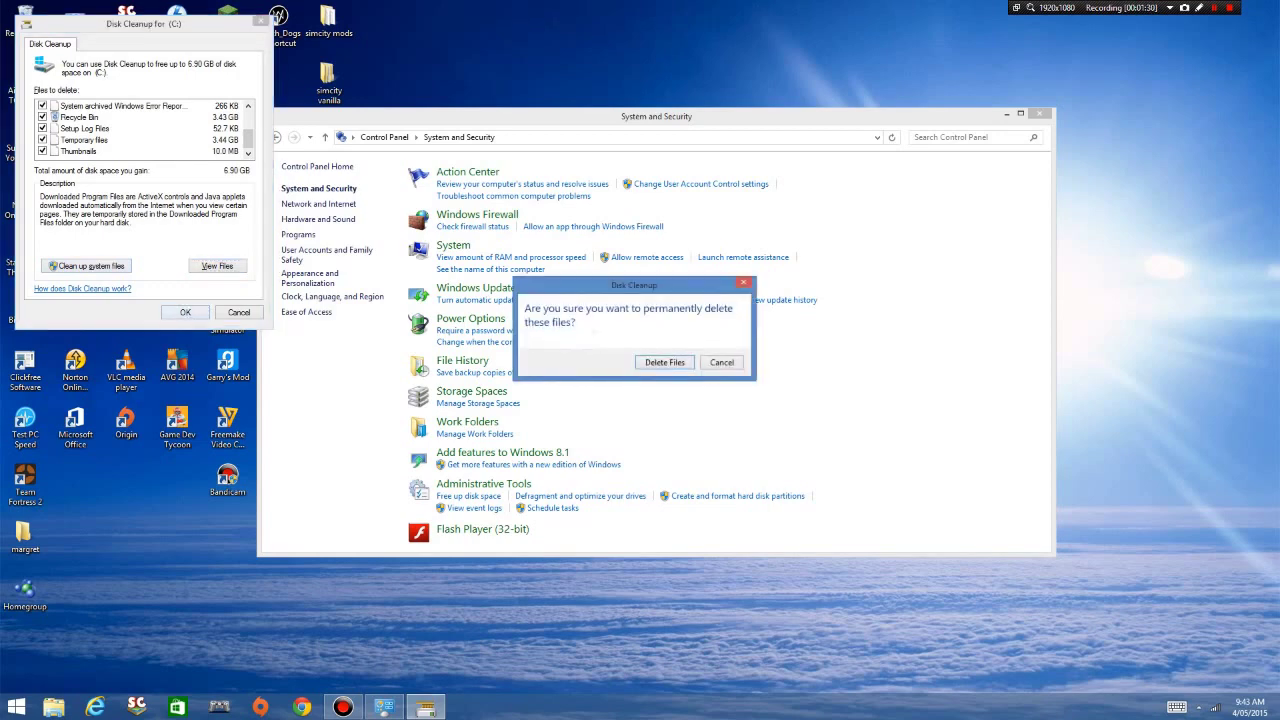
left_click(664, 362)
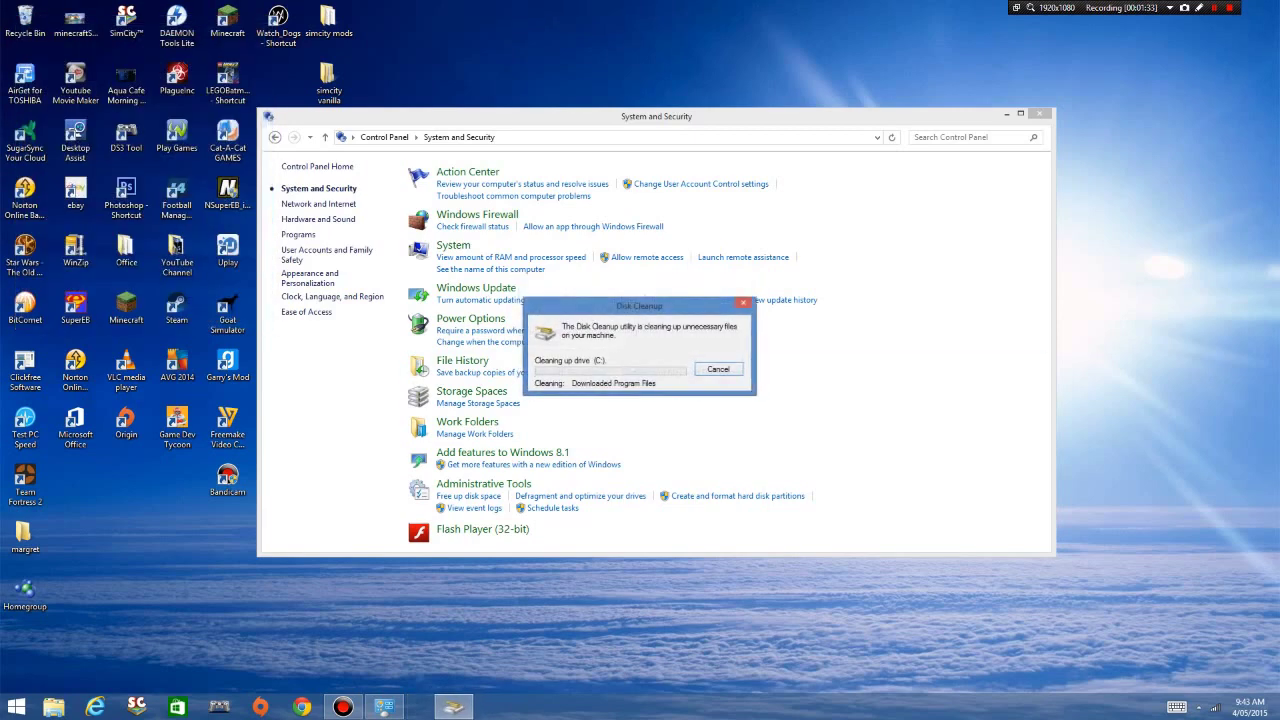